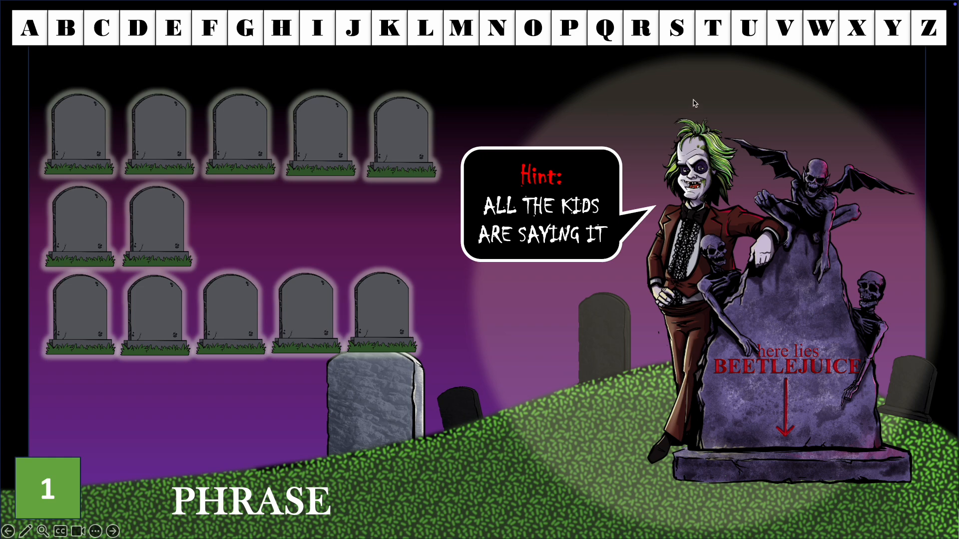
Step: Guess T, E, R and I, reveal the remaining letters of TRICK OR TREAT, and advance
left_click(716, 34)
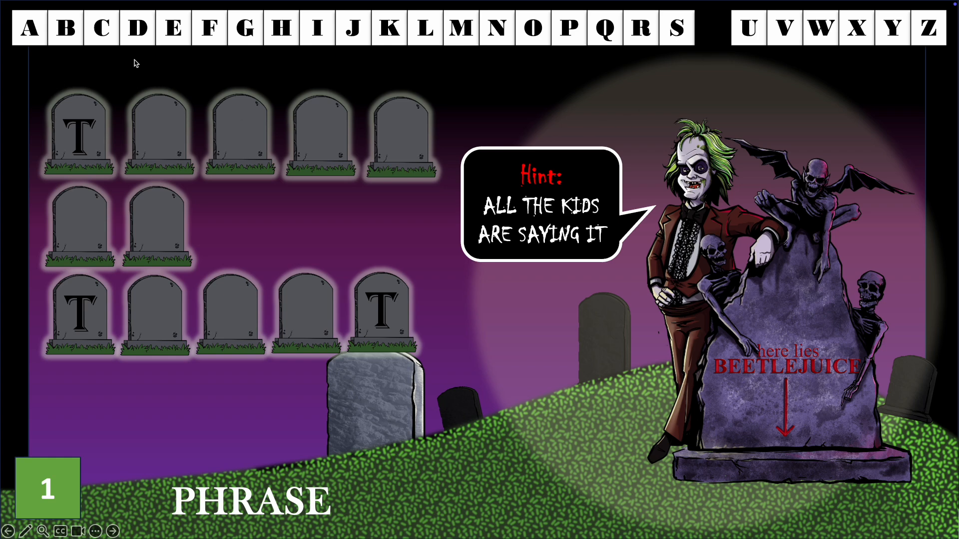
left_click(175, 33)
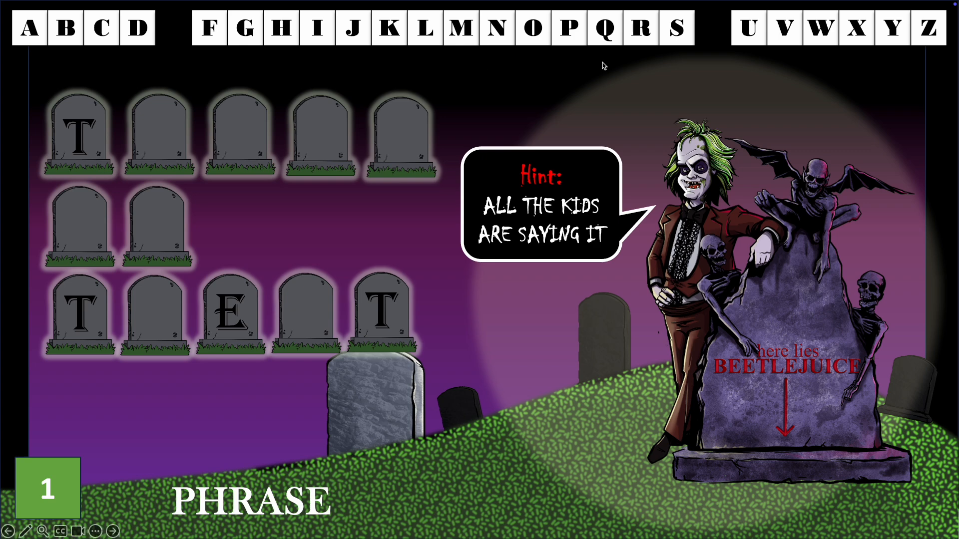
left_click(642, 26)
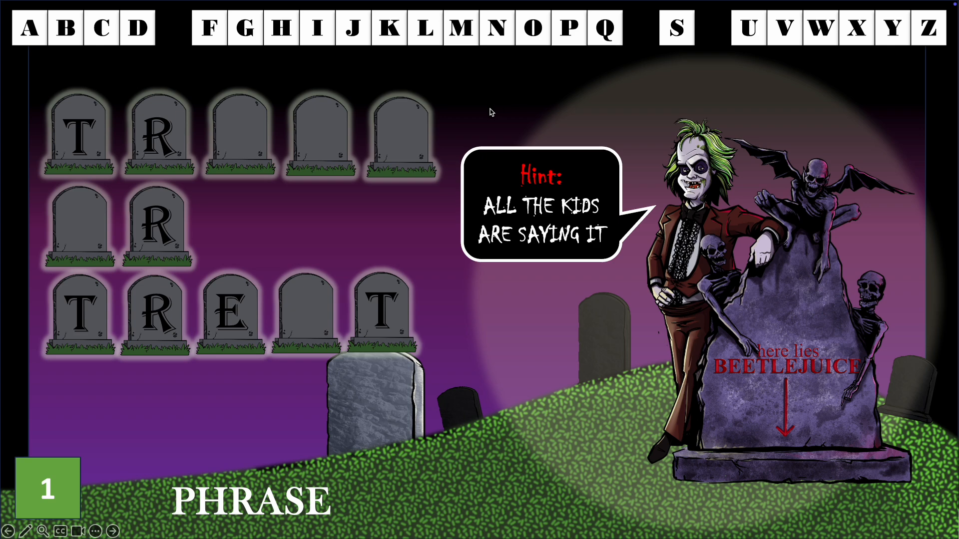
left_click(315, 29)
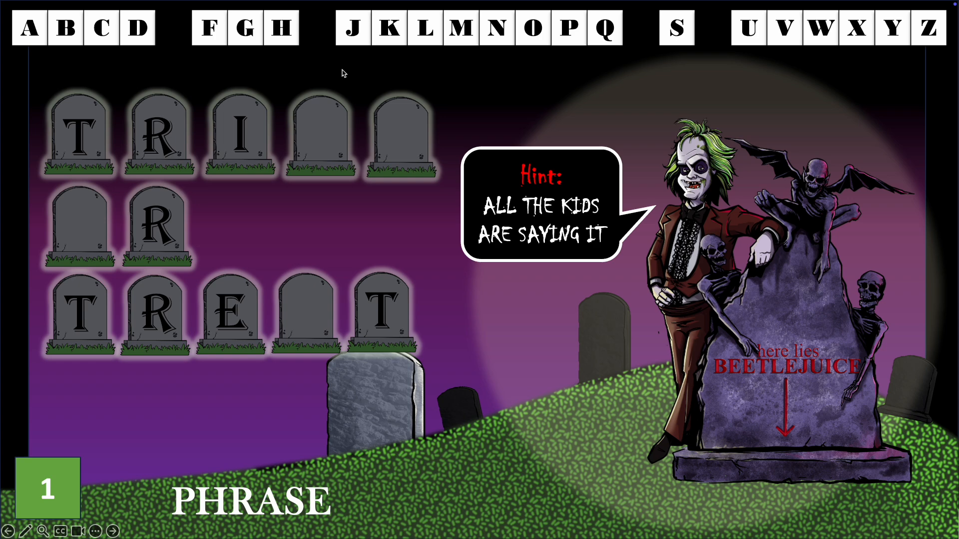
left_click(112, 56)
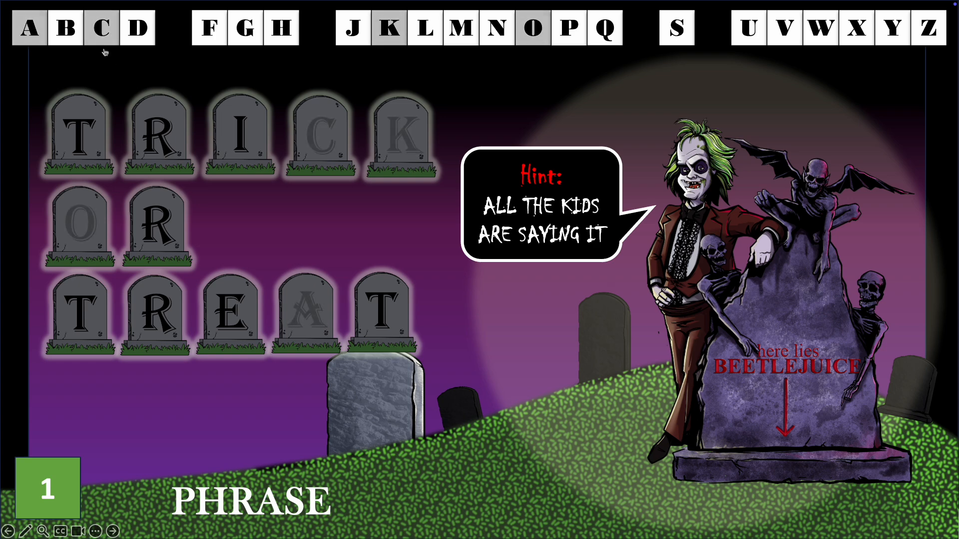
key("Right")
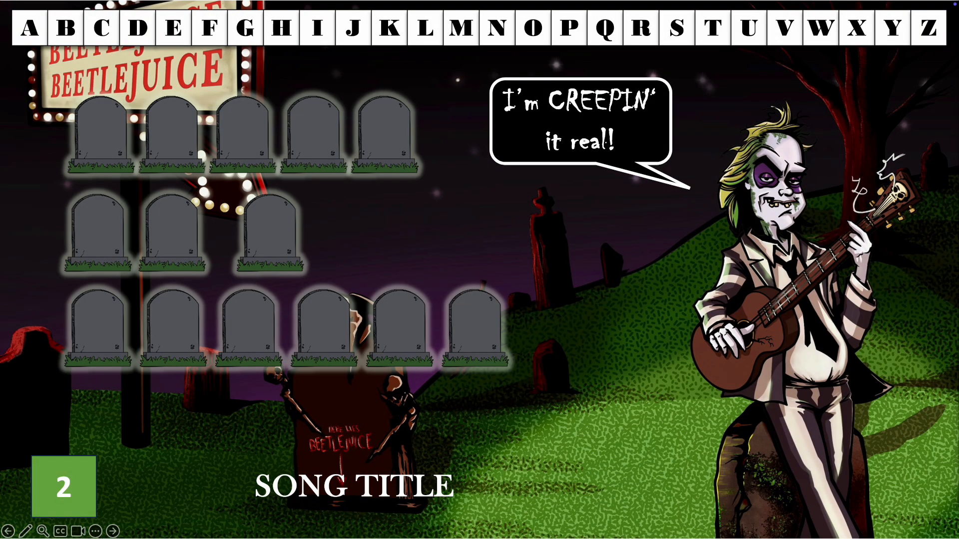
Step: Advance through the song title, Halloween treat, A GAME and PHRASE puzzles to the numbered menu
key("Right")
key("Right")
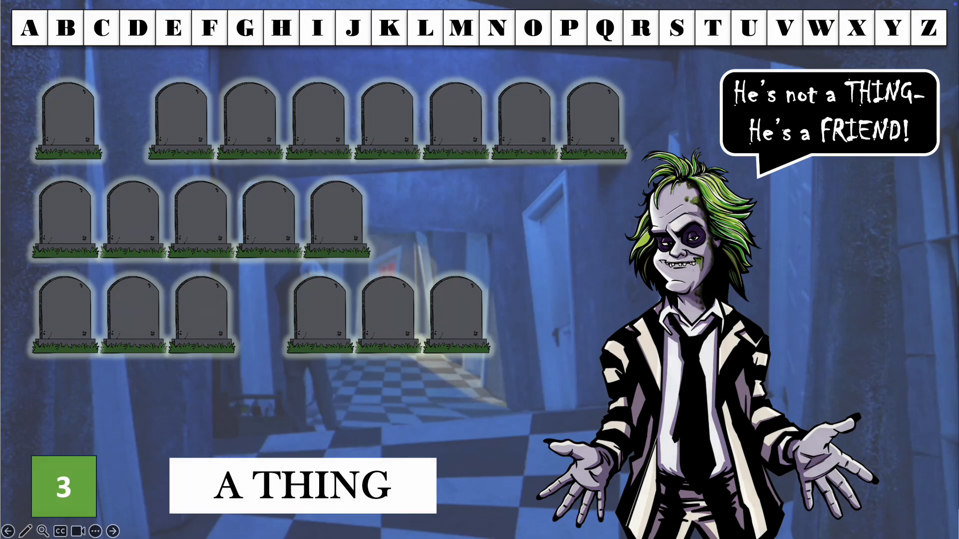
key("Right")
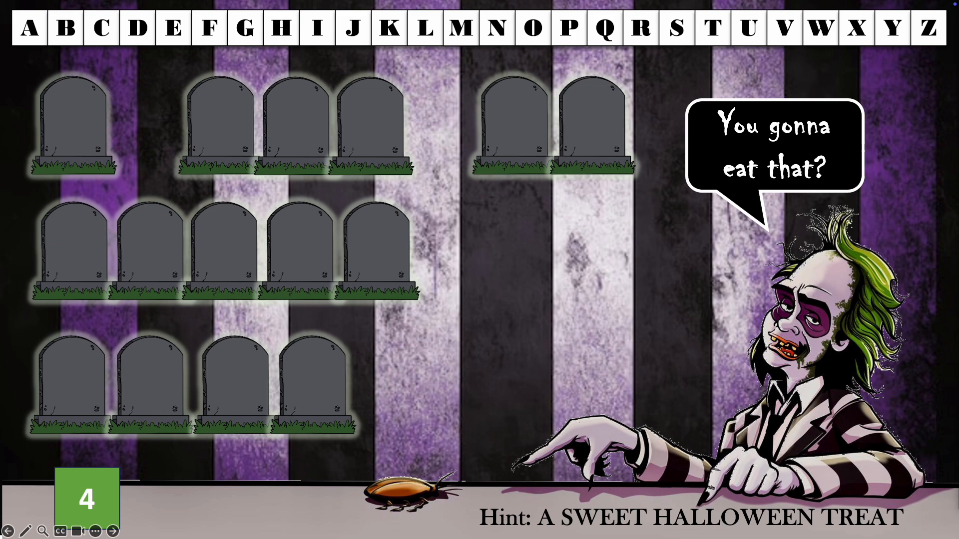
key("Right")
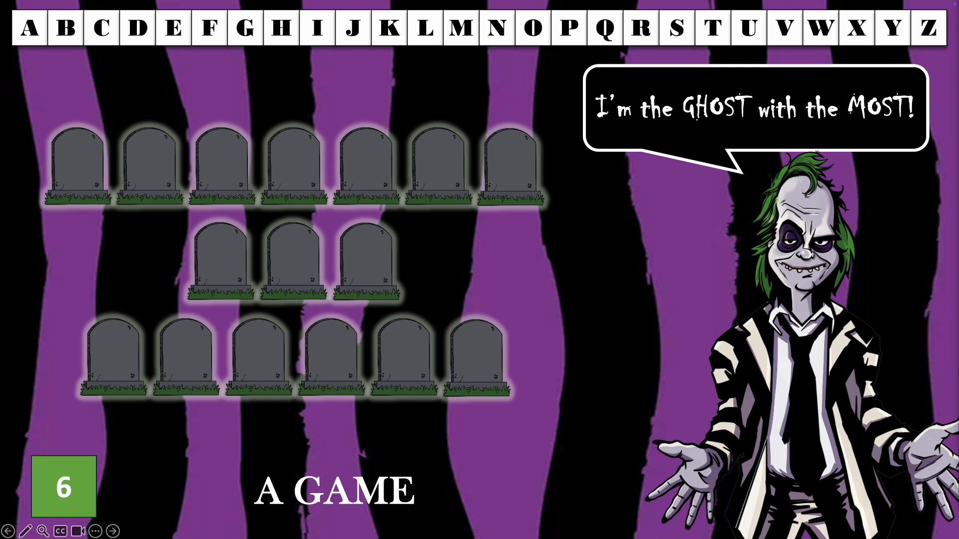
key("Right")
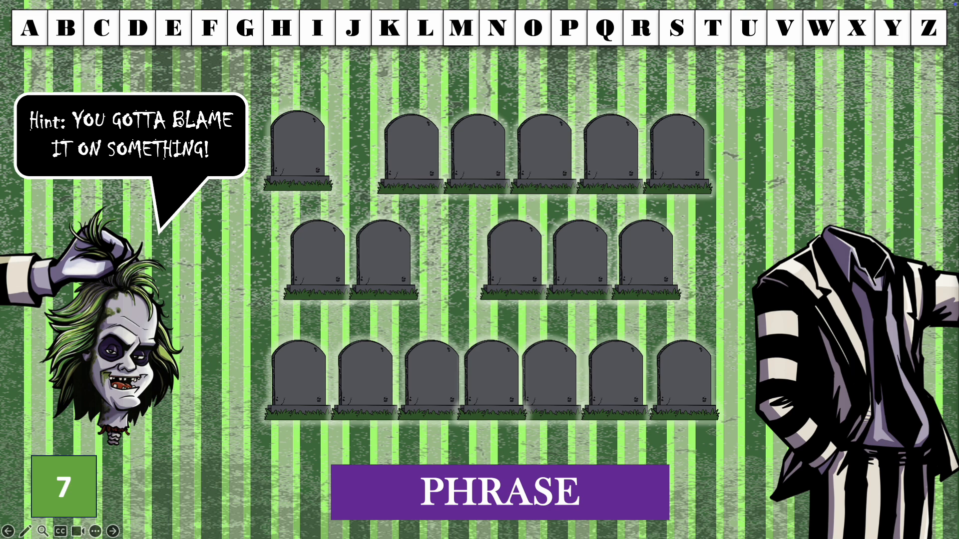
key("Right")
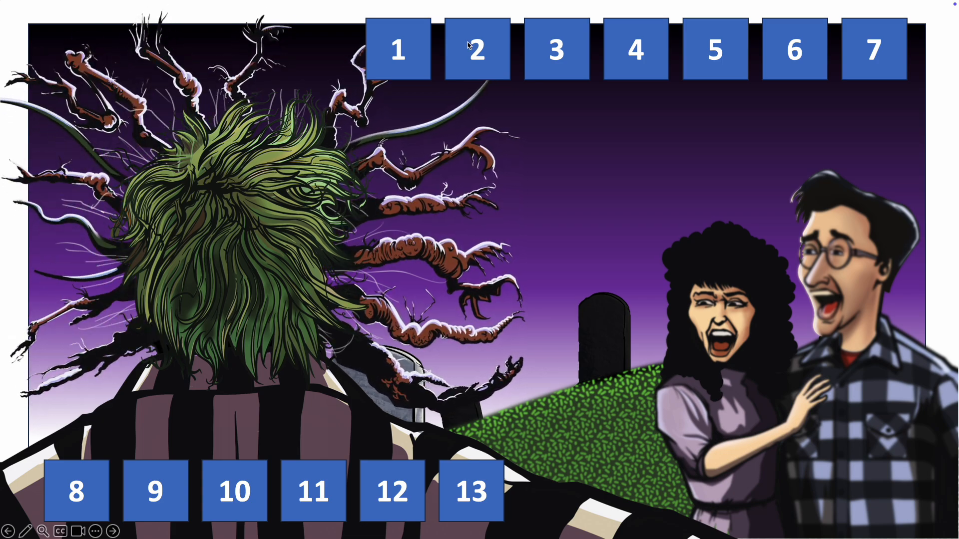
key("Right")
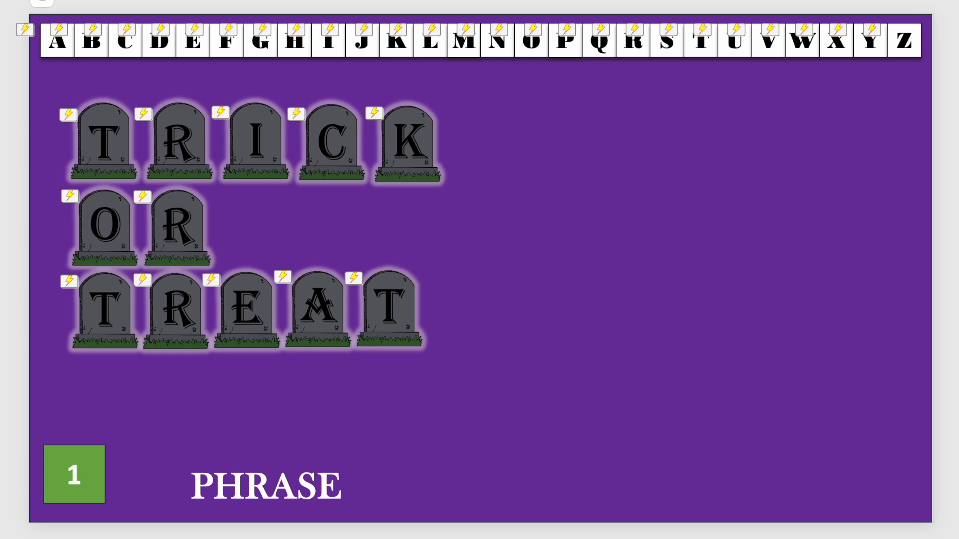
Step: Go to the template slide with a single tombstone
key("Page_Down")
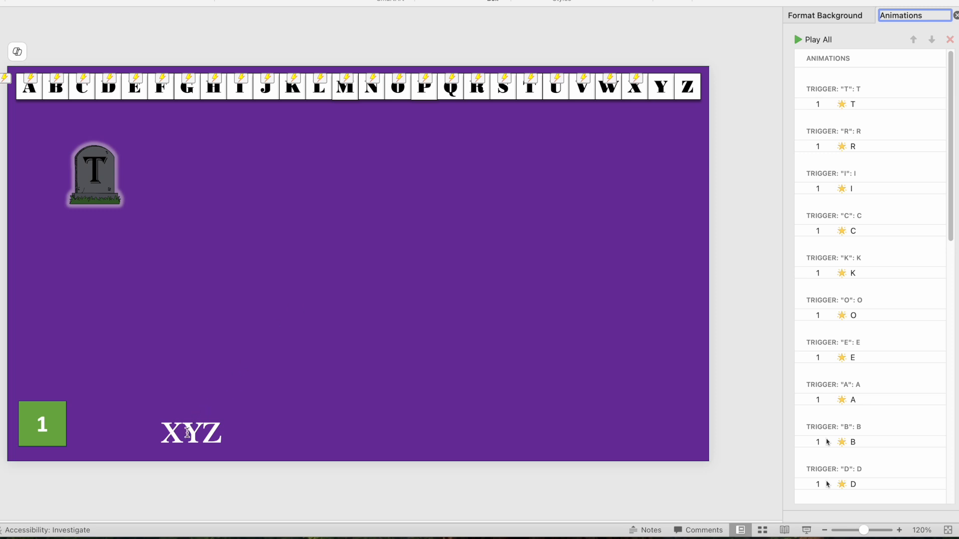
left_click(172, 434)
double_click(209, 433)
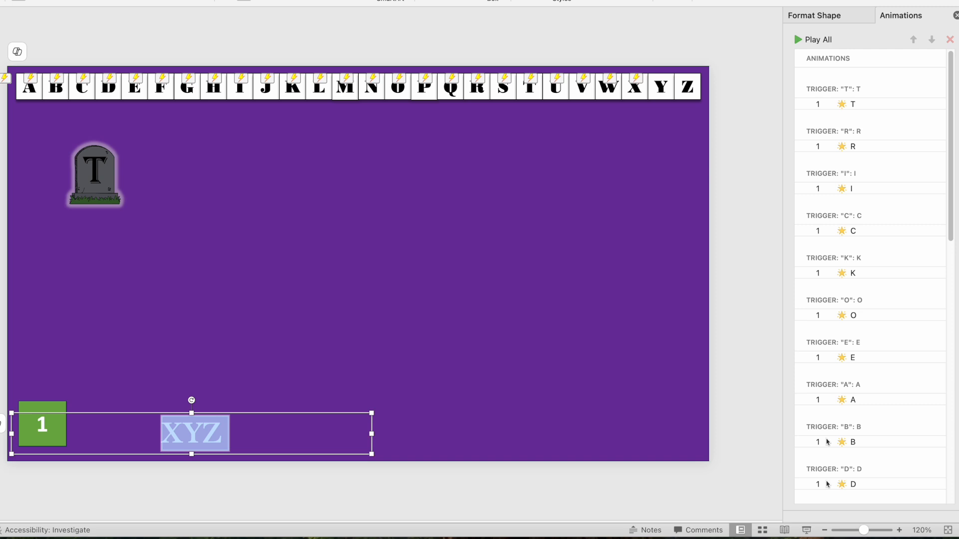
type("PHRASE")
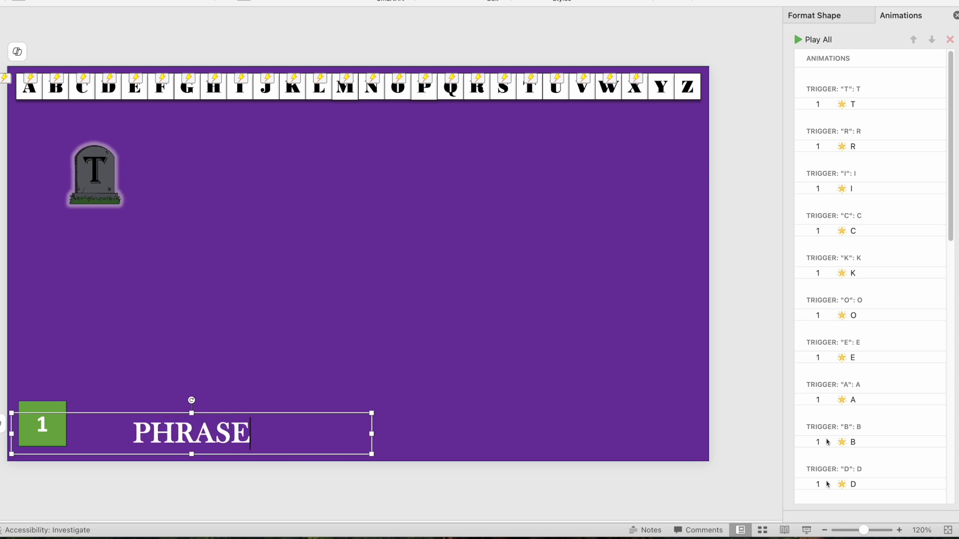
left_click(356, 504)
left_click_drag(96, 484, 1, 373)
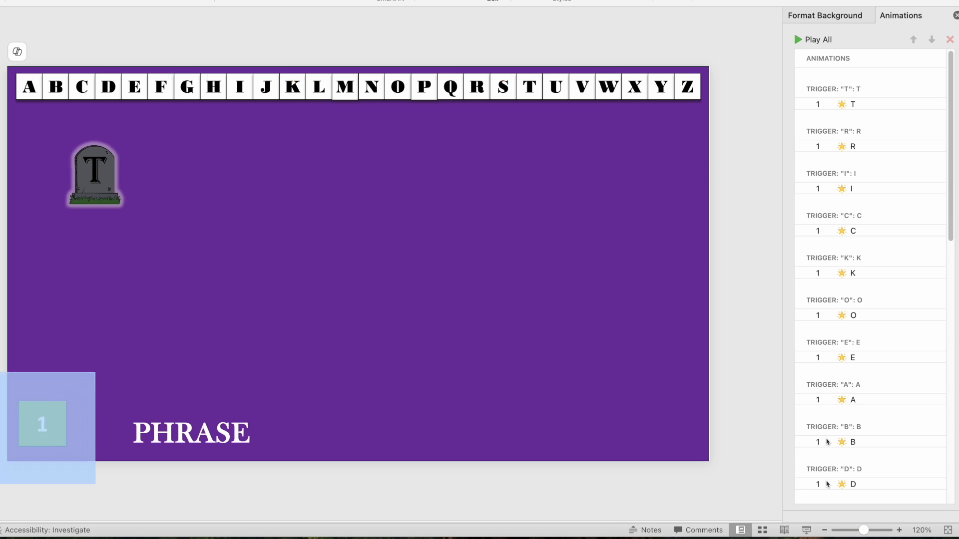
left_click_drag(1, 373, 1, 372)
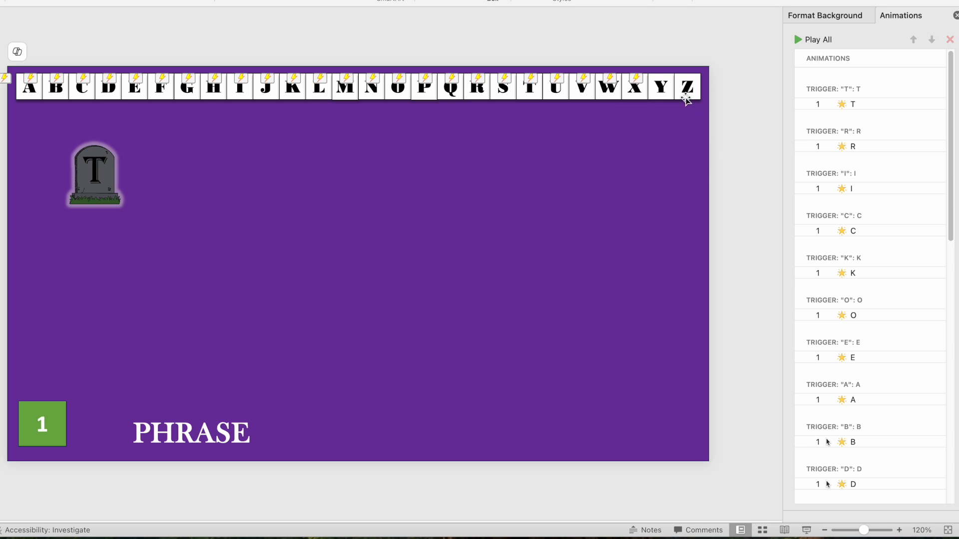
Step: Apply the Object Color emphasis animation to the Z letter tile
left_click(686, 75)
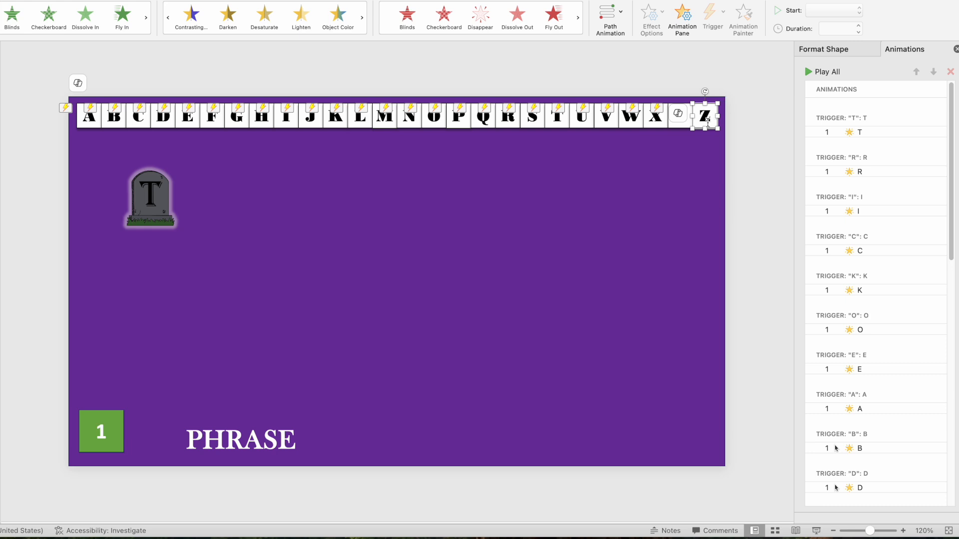
left_click(339, 19)
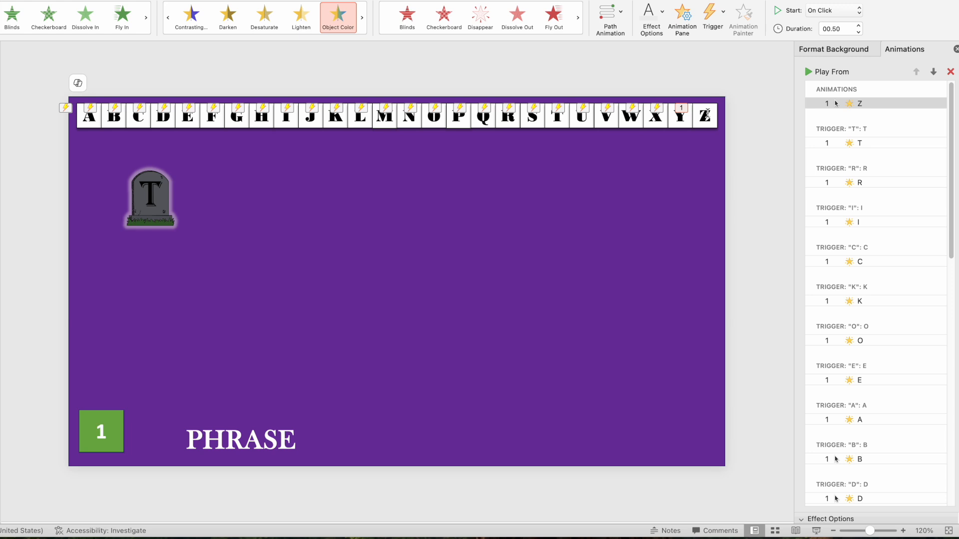
Step: Change the Z tile's Object Color animation colour to black
left_click(869, 106)
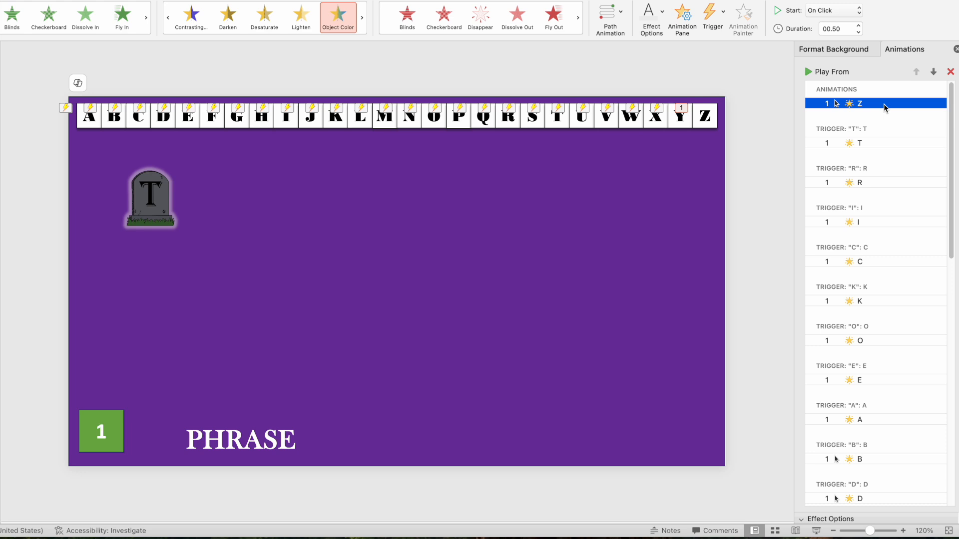
left_click_drag(863, 512, 855, 177)
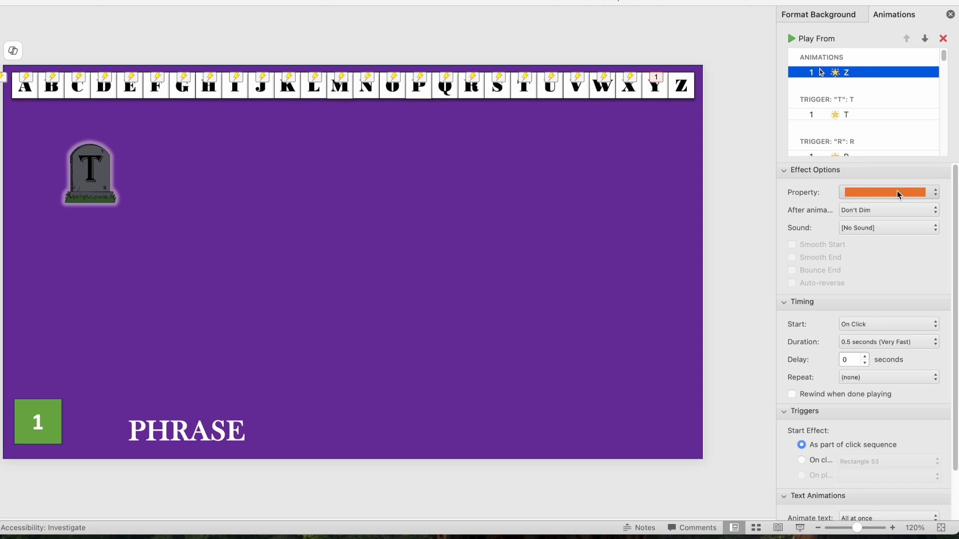
left_click(935, 195)
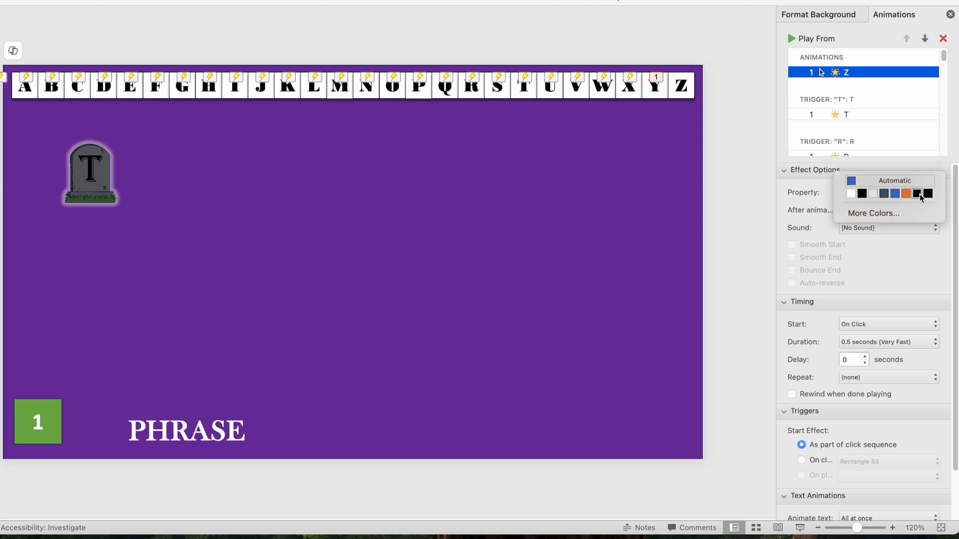
left_click(921, 196)
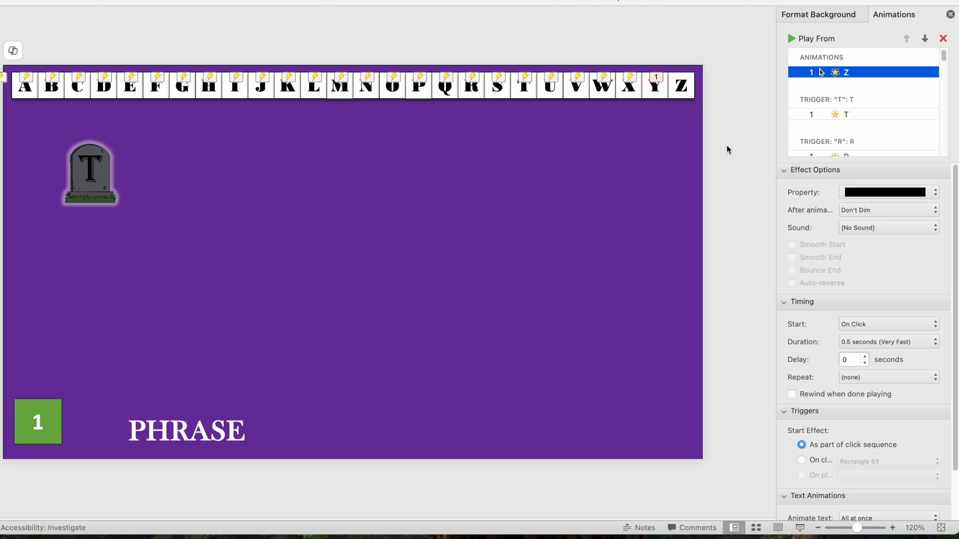
scroll(825, 248, "down", 3)
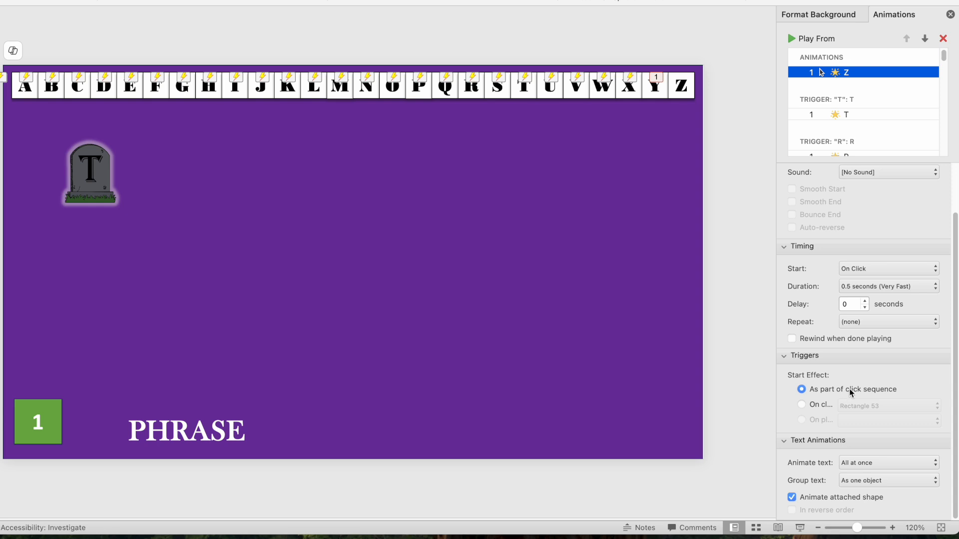
Step: Set the Z animation's trigger to 'On click of' the Z tile
left_click(801, 405)
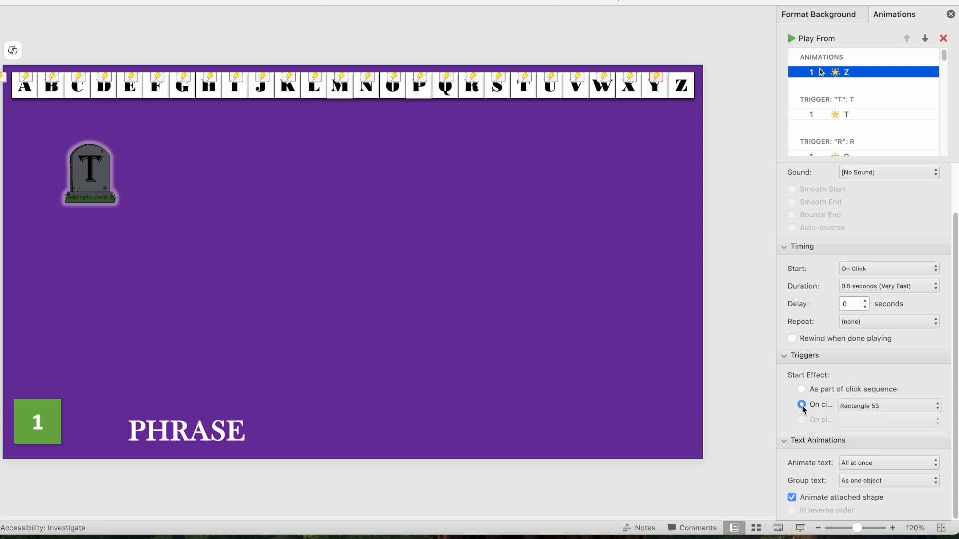
left_click(937, 406)
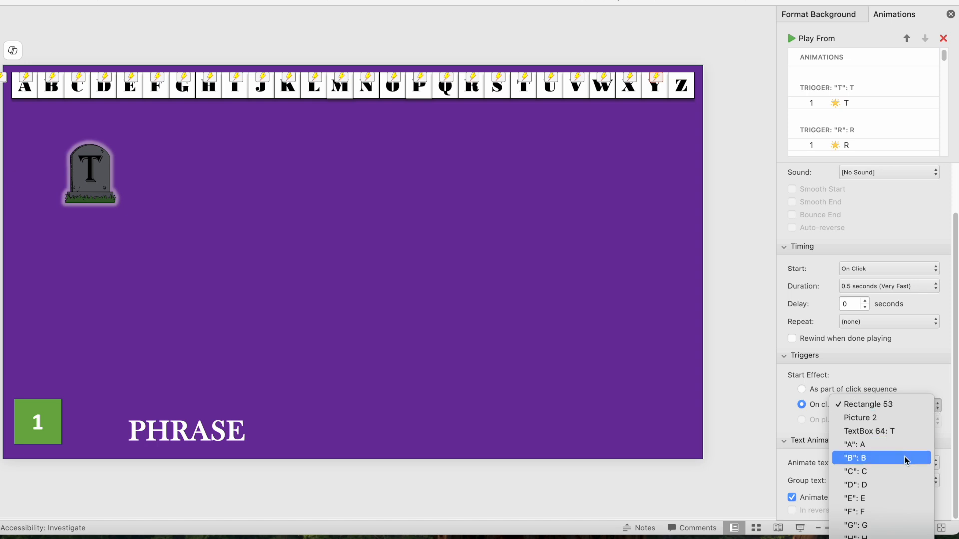
scroll(903, 458, "down", 5)
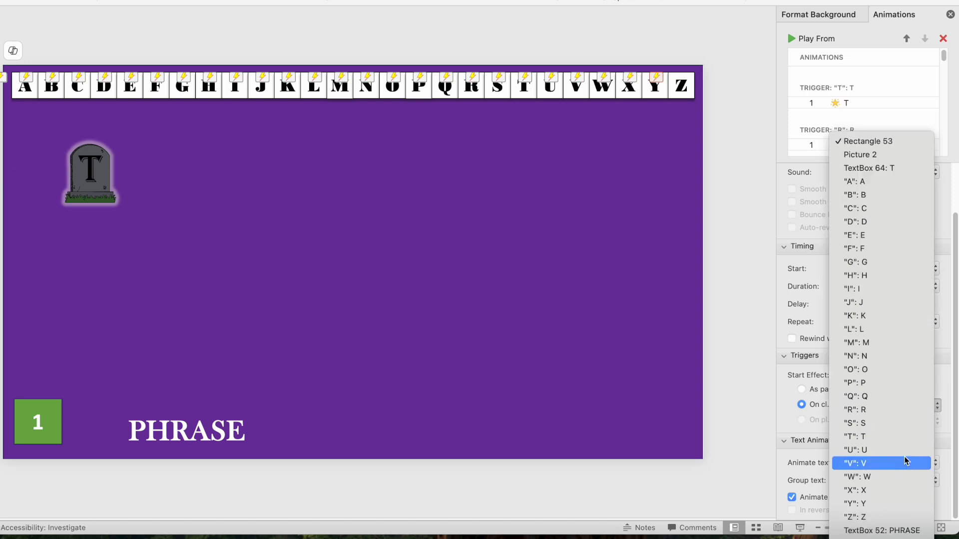
left_click(875, 520)
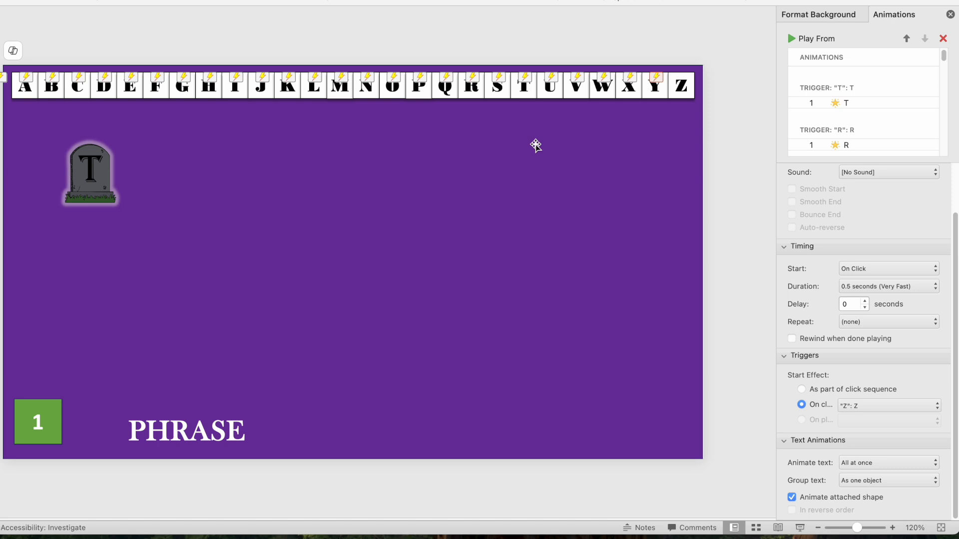
Step: Hyperlink the Z letter tile to Slide 22 in this document
left_click(685, 100)
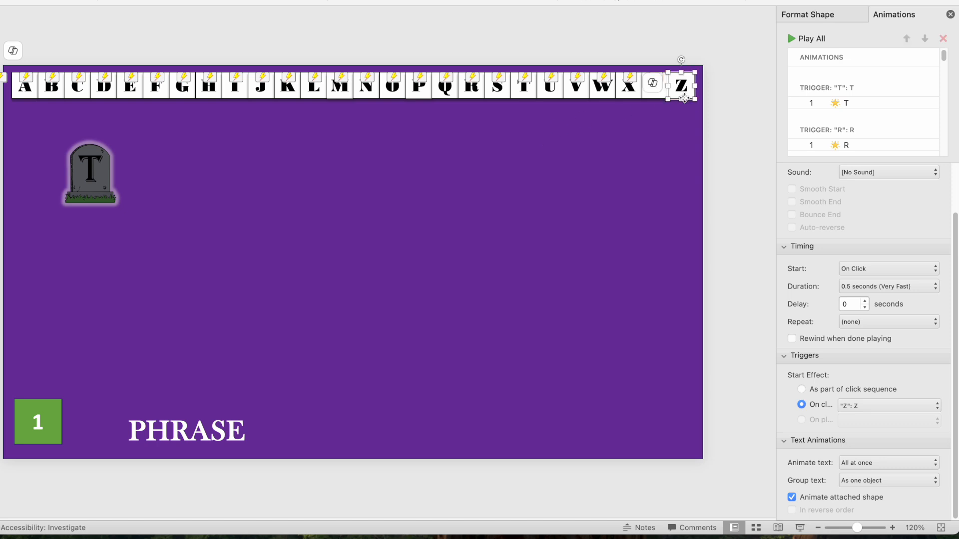
right_click(685, 101)
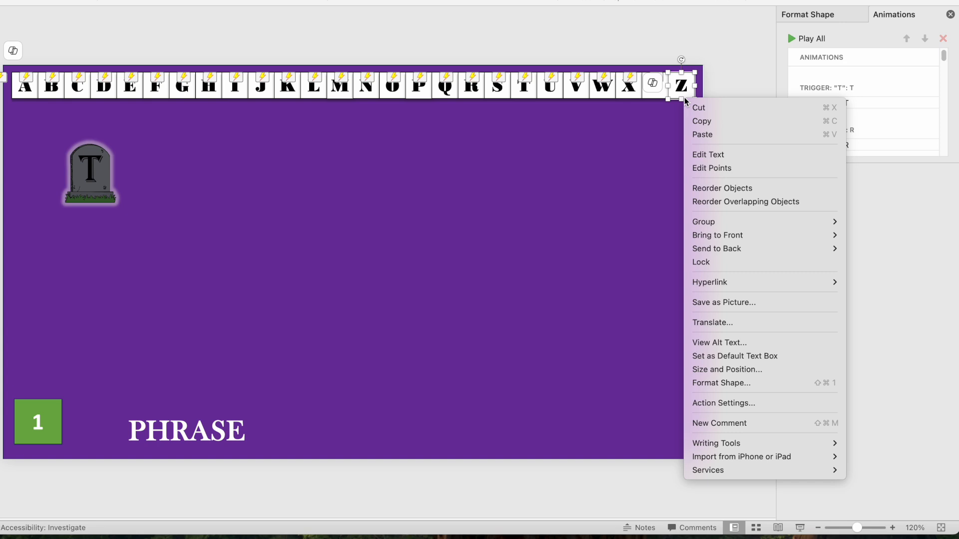
mouse_move(704, 286)
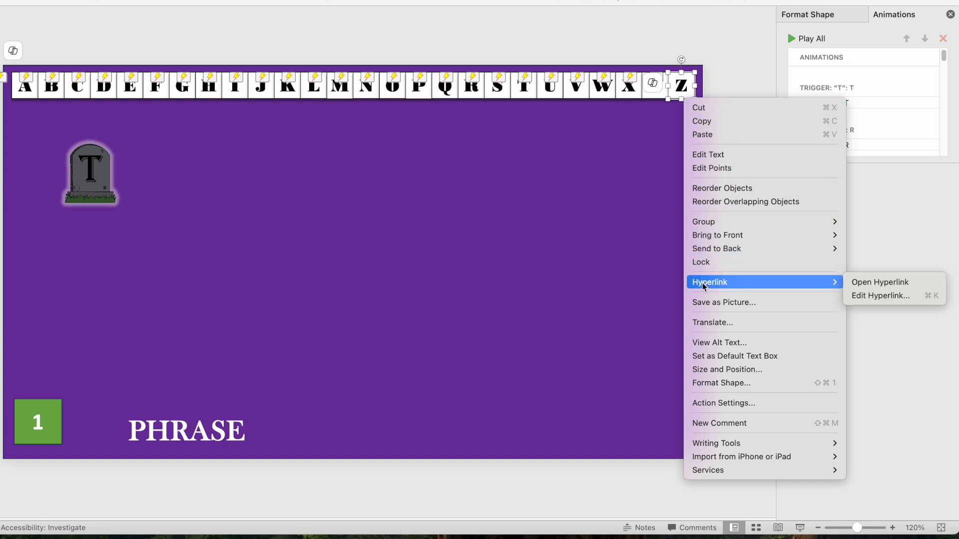
left_click(873, 296)
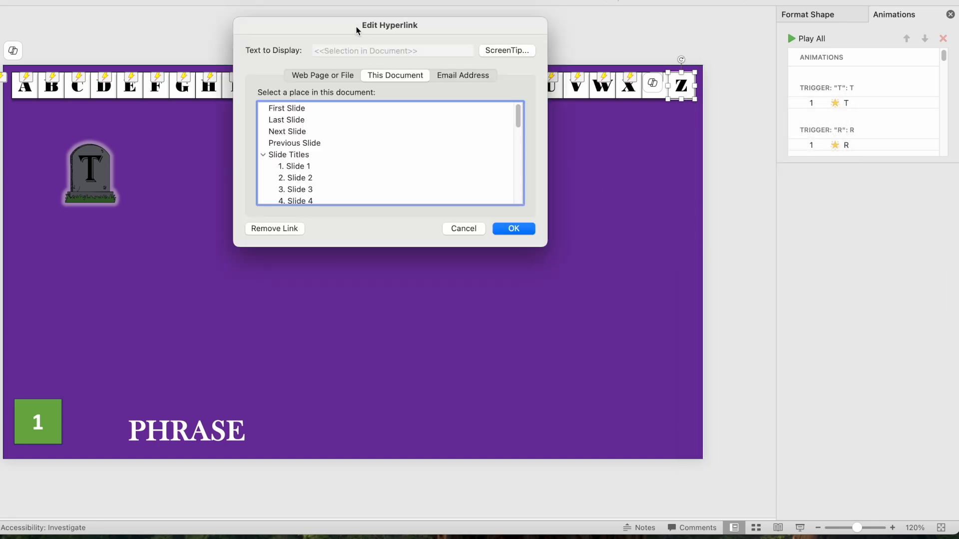
scroll(368, 171, "down", 10)
left_click(368, 171)
scroll(368, 171, "down", 3)
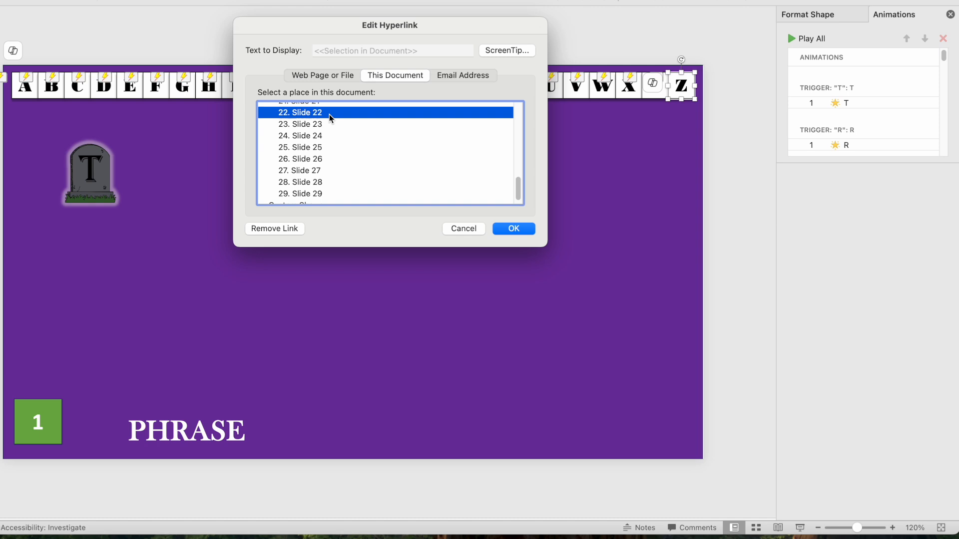
left_click(510, 229)
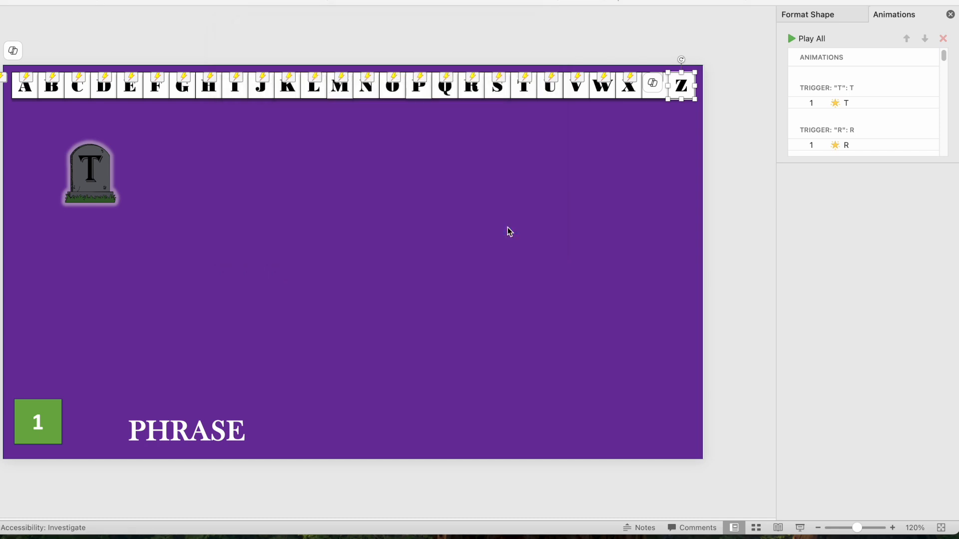
Step: Clear the selection on the TRICK OR TREAT slide
left_click(744, 185)
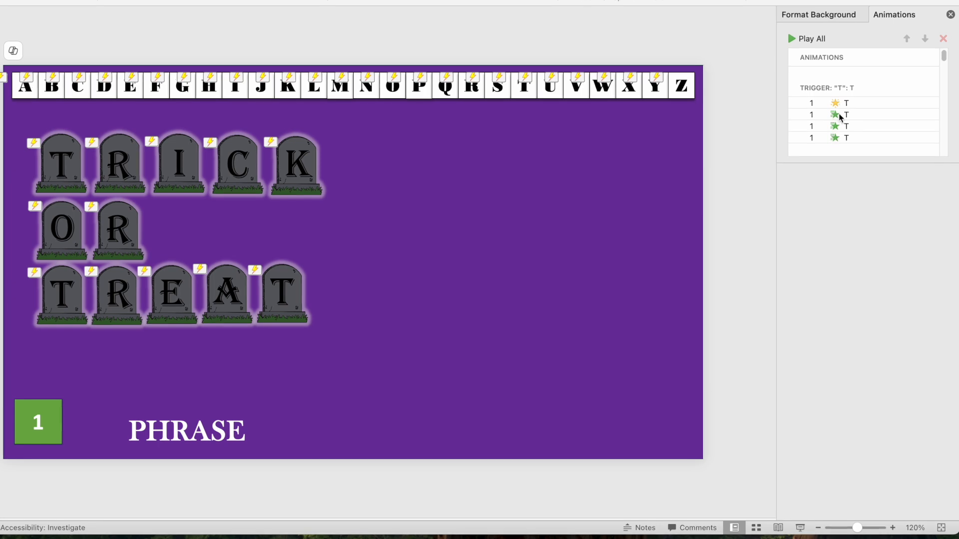
Step: Select the second and then the first T animation to inspect their settings
left_click(856, 114)
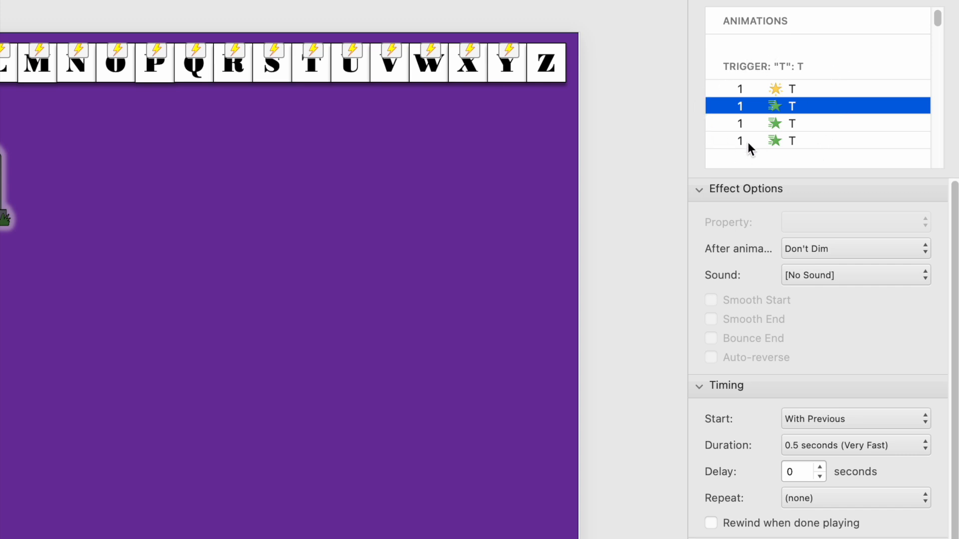
left_click(801, 89)
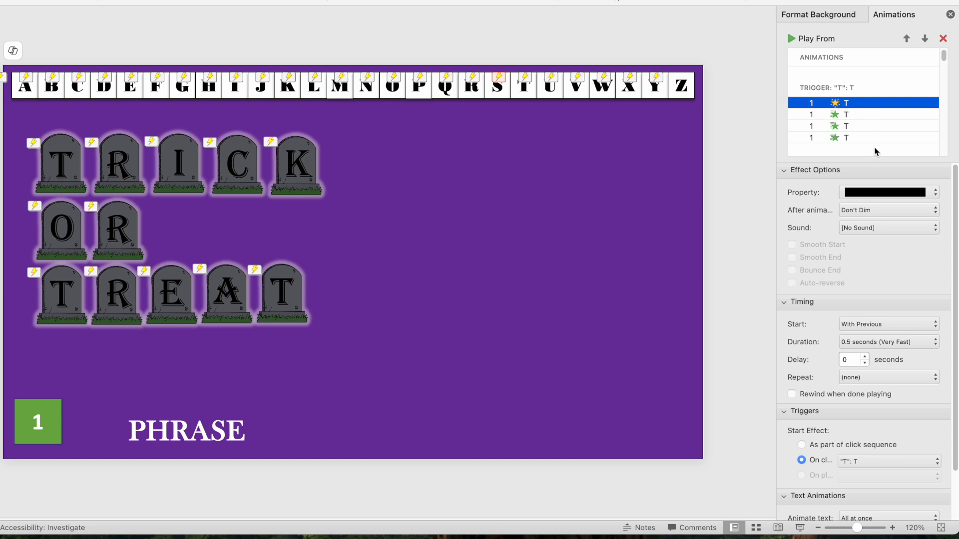
Step: Enlarge the Animations list and scroll through the letter triggers
left_click_drag(867, 162, 860, 464)
scroll(850, 243, "down", 3)
scroll(849, 243, "down", 15)
scroll(849, 244, "down", 10)
scroll(849, 243, "down", 3)
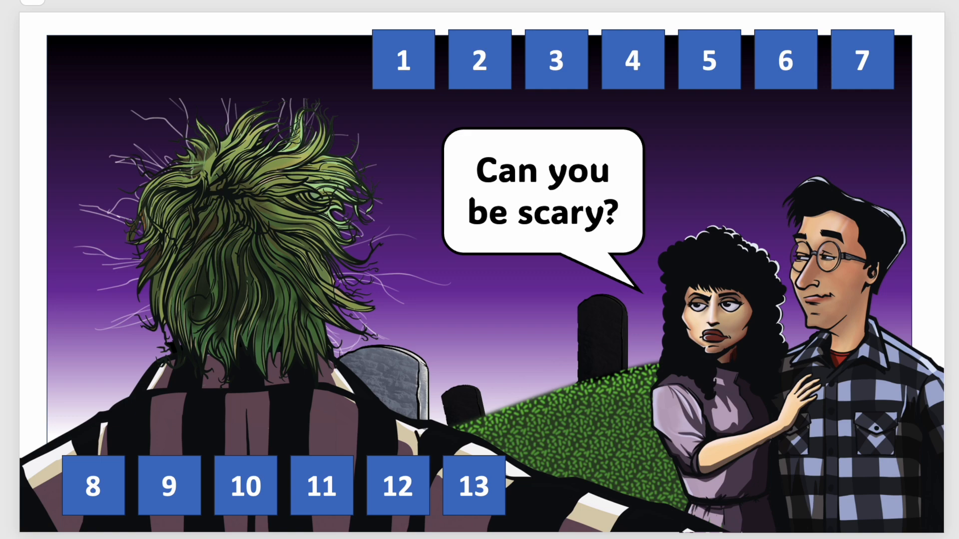
Step: Advance two slides to reach Puzzle 1's finished TRICK OR TREAT phrase slide
key("Down")
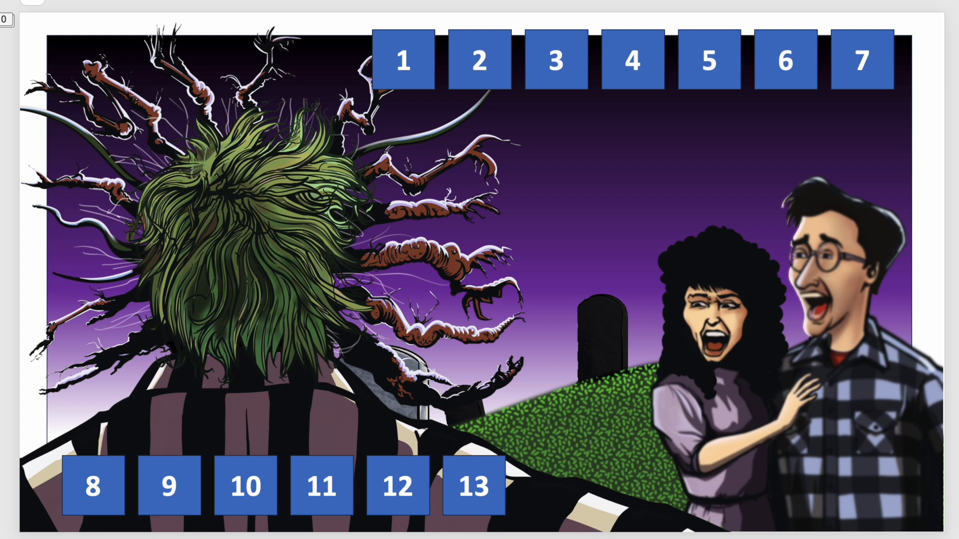
key("Down")
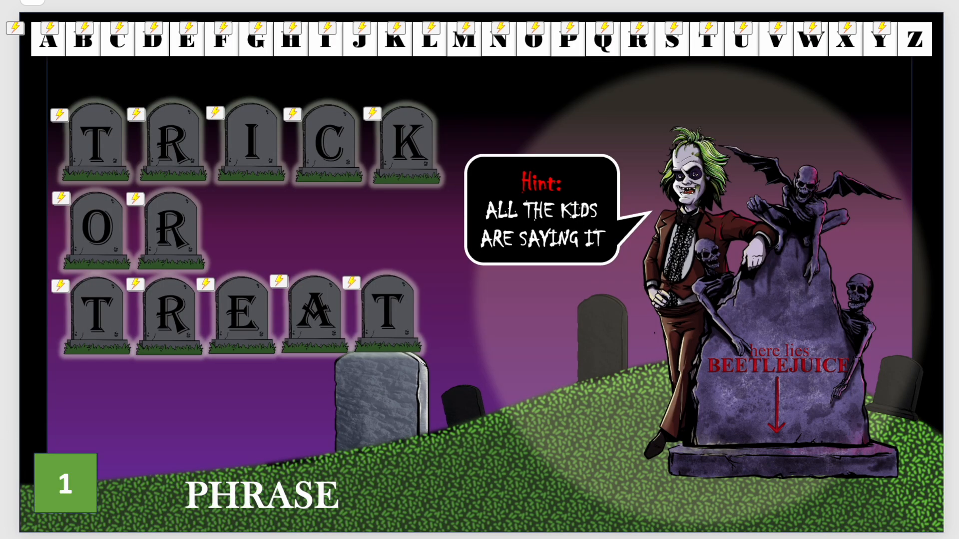
Step: Select the green number 1 button to bring up puzzle 3, A MONSTER UNDER THE BED
left_click_drag(157, 538, 0, 414)
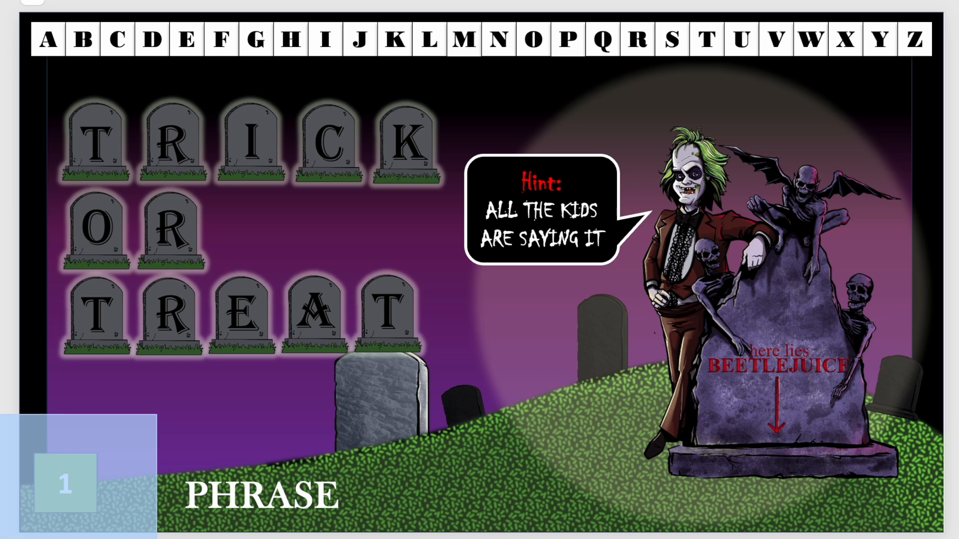
left_click_drag(0, 414, 0, 414)
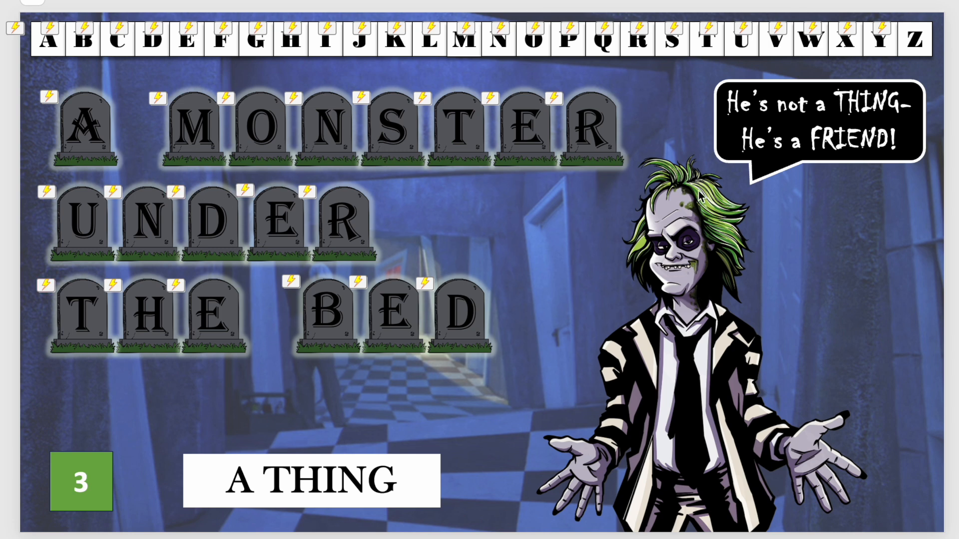
Step: Select the A THING label box, then advance to the A BAG OF CANDY CORN slide
left_click_drag(492, 537, 138, 448)
key("Down")
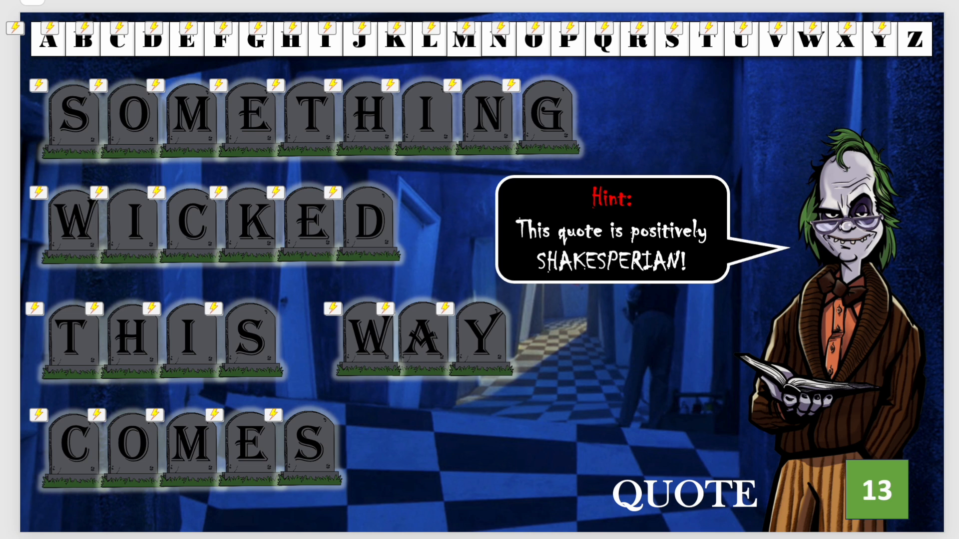
Step: Advance to the closing graveyard slide and play its Instagram follow animation
key("Right")
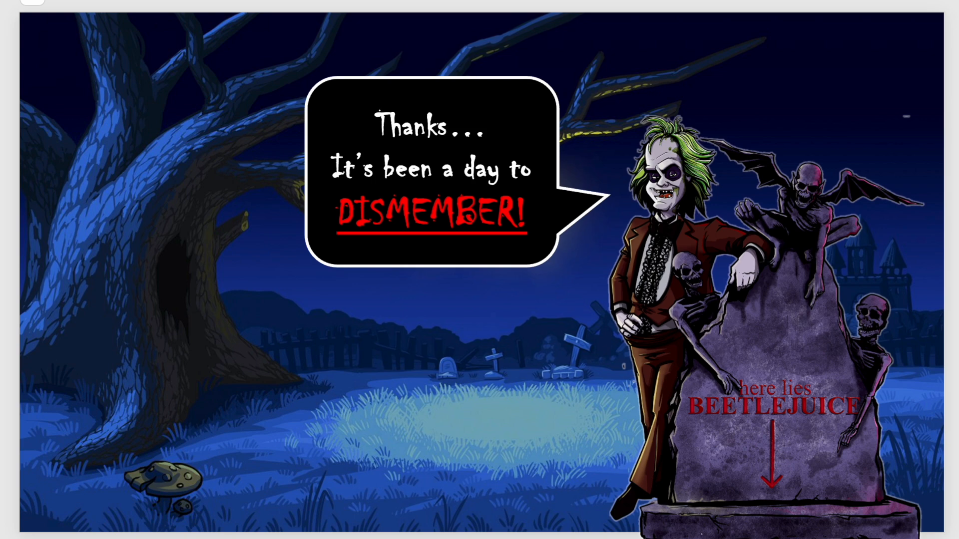
key("Right")
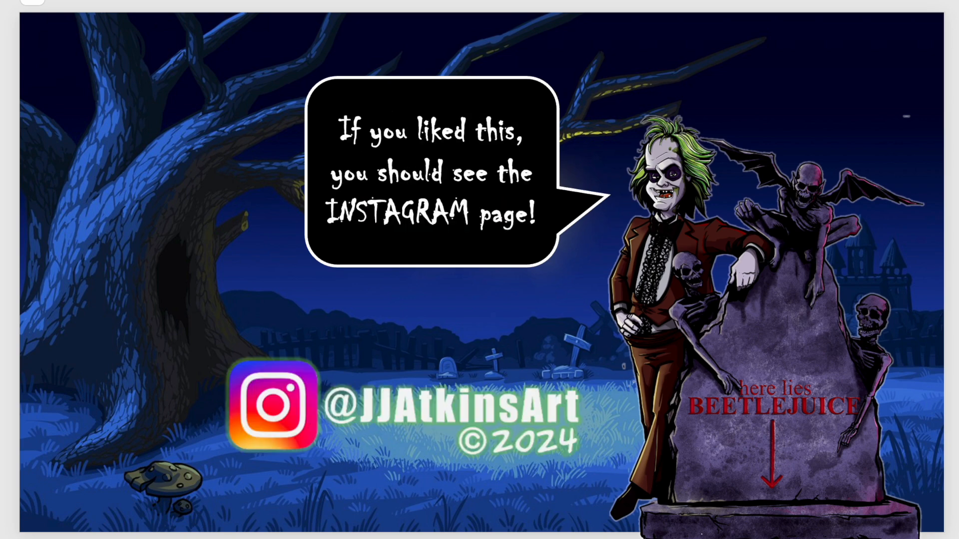